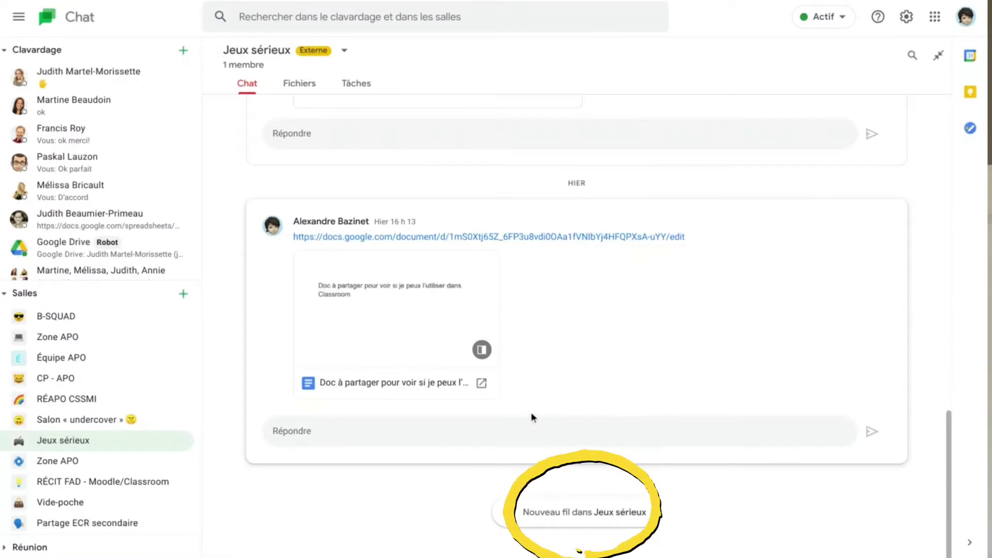
# Open a new-thread composer in the Jeux sérieux room
pyautogui.click(567, 514)
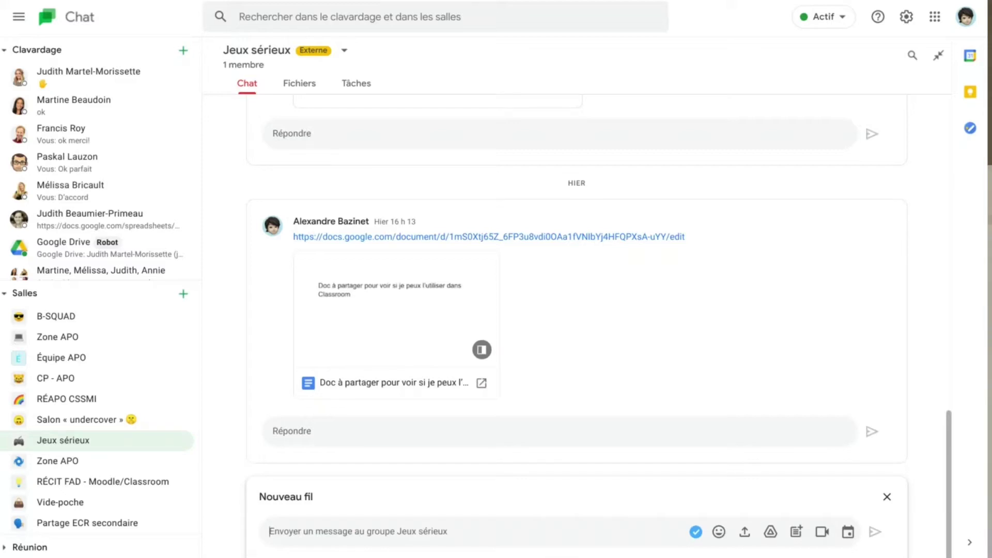
# Write 'Voici un document intéressant' as the new thread's message
pyautogui.write('Voi')
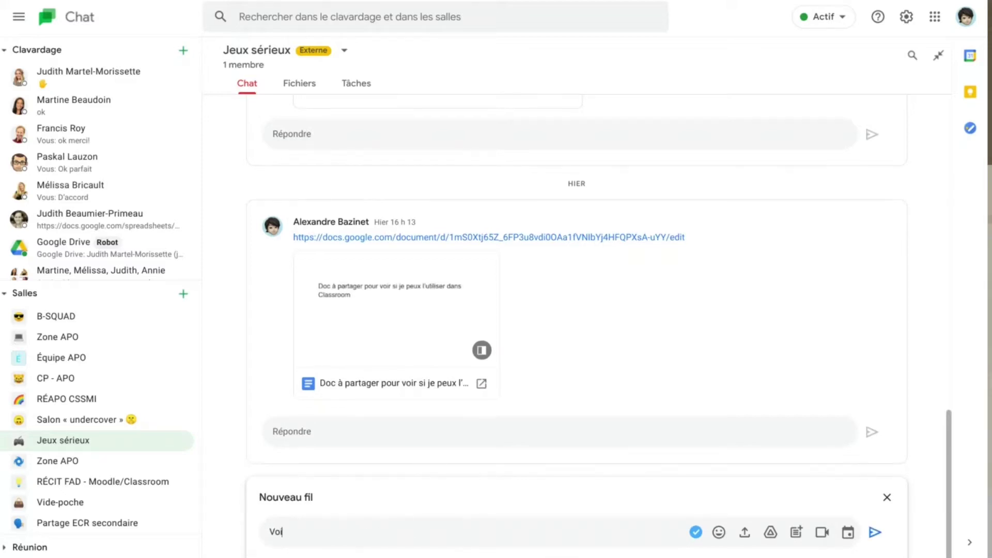
pyautogui.write('ci un doc')
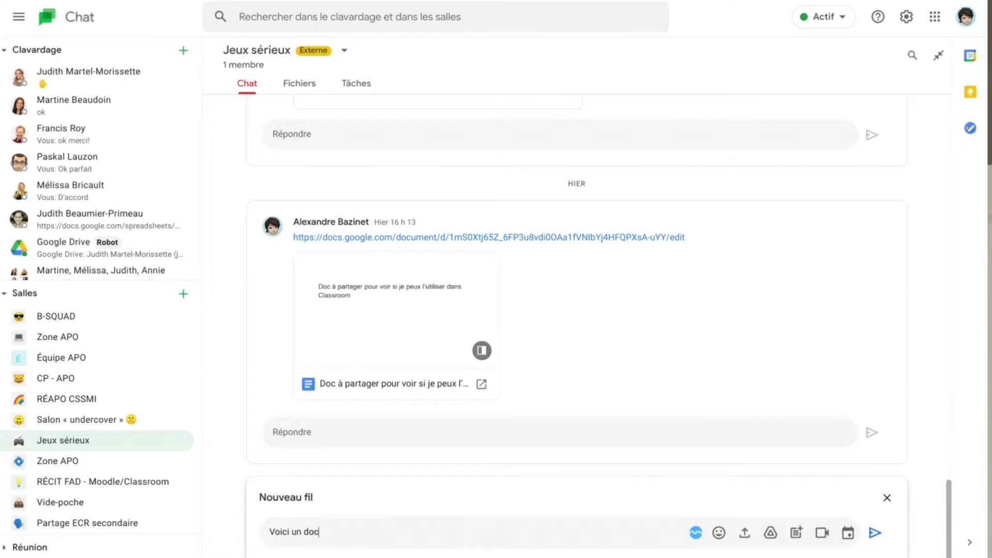
pyautogui.write('ument intéressan')
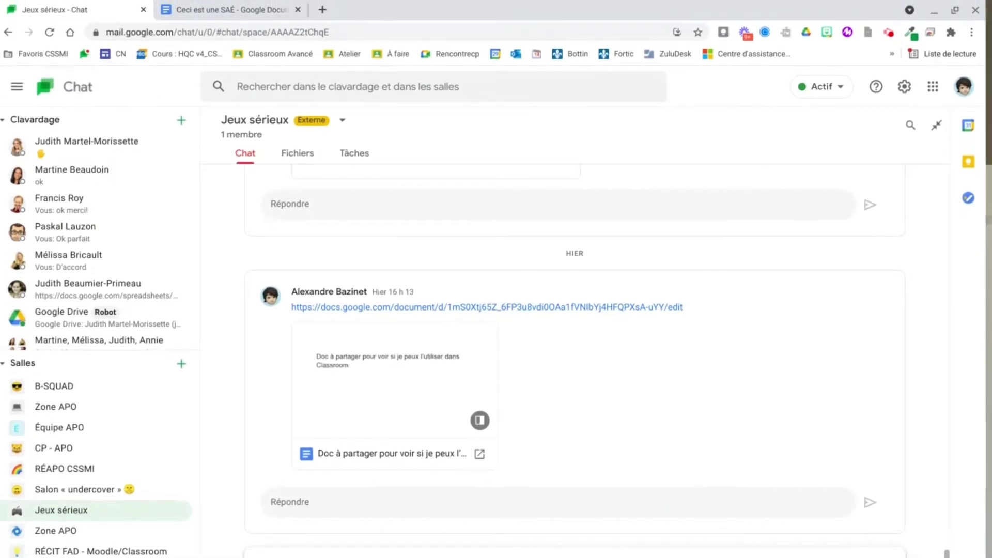
# Copy the 'Ceci est une SAÉ' document's URL from Google Docs and return to Chat
pyautogui.click(247, 10)
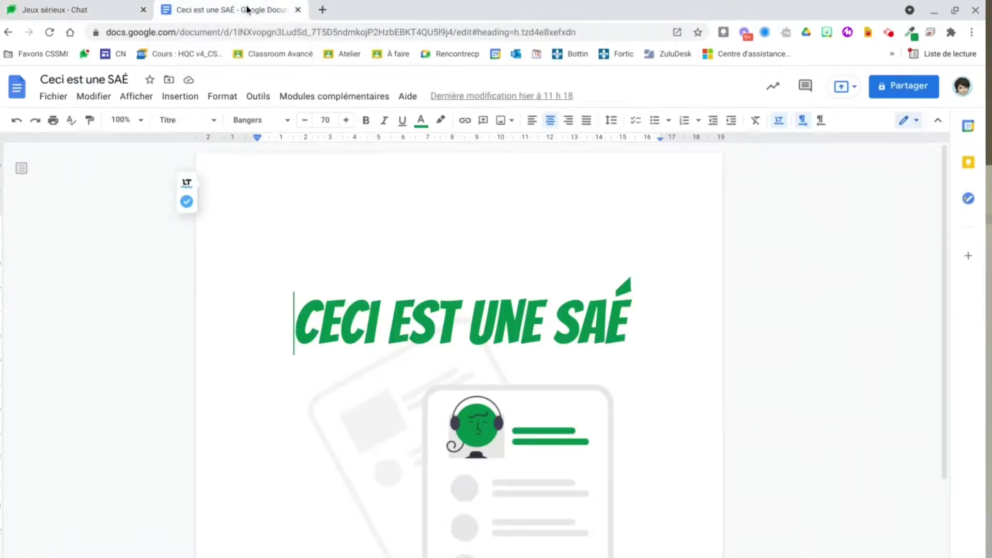
pyautogui.click(497, 32)
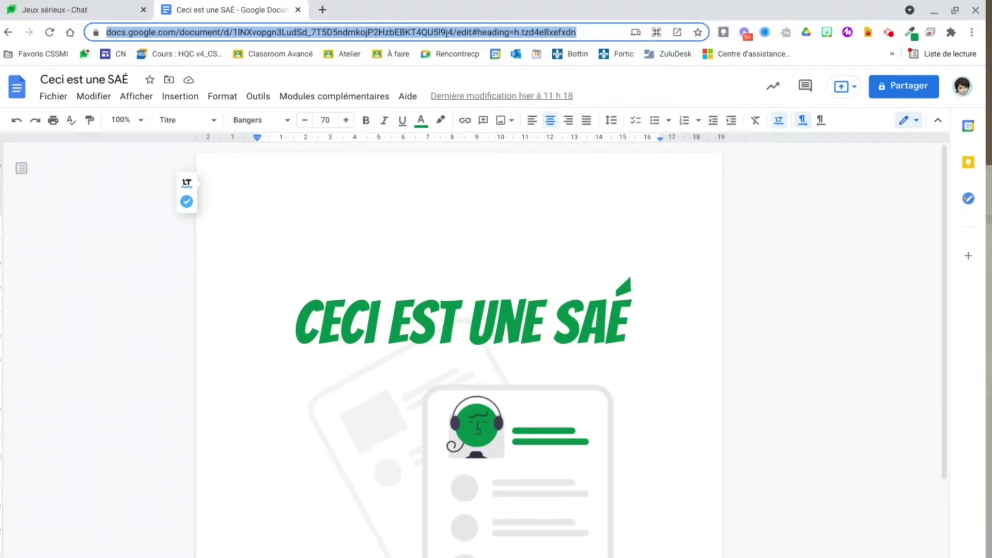
pyautogui.rightClick(483, 29)
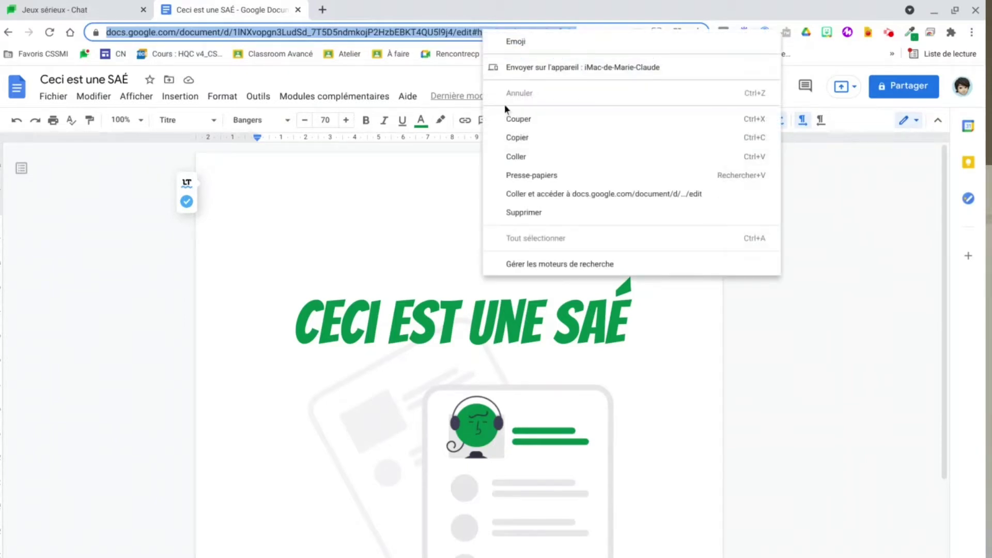
pyautogui.click(523, 138)
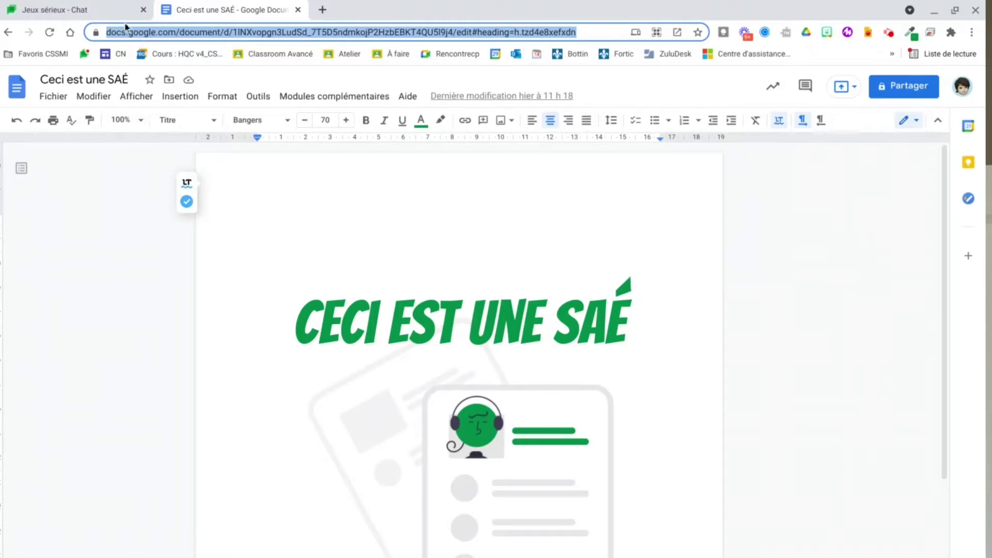
pyautogui.click(113, 16)
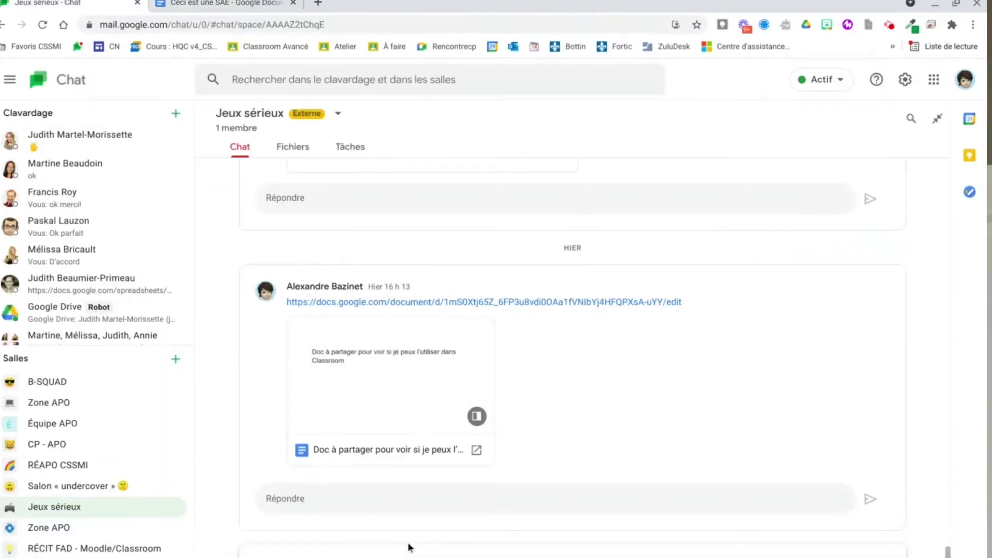
# Paste the 'Ceci est une SAÉ' link as a reply in the new thread and submit it
pyautogui.click(407, 542)
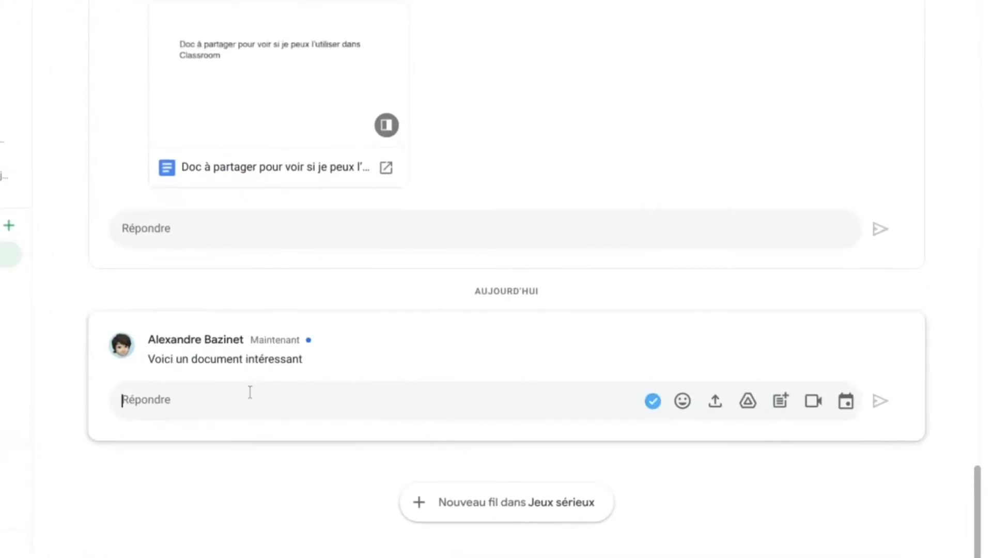
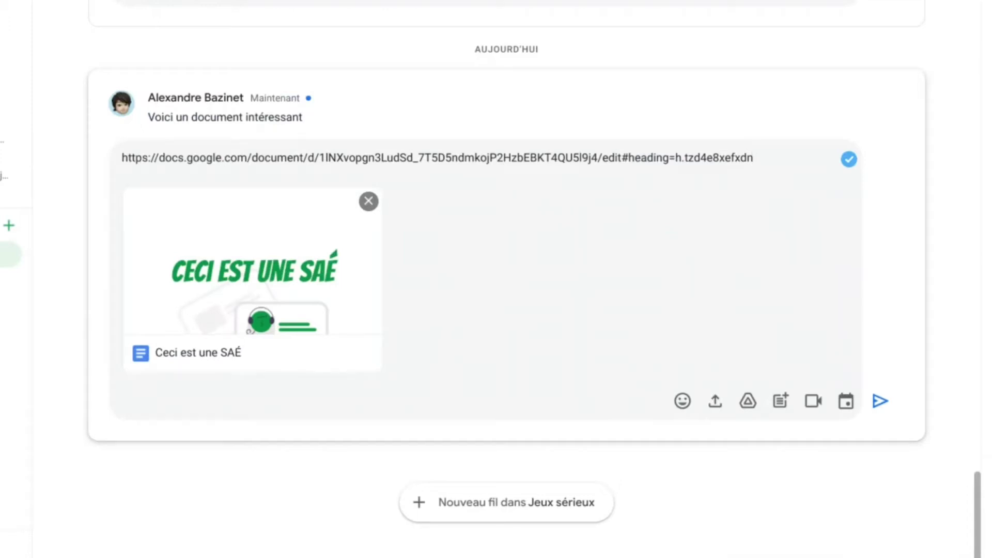
pyautogui.press('Return')
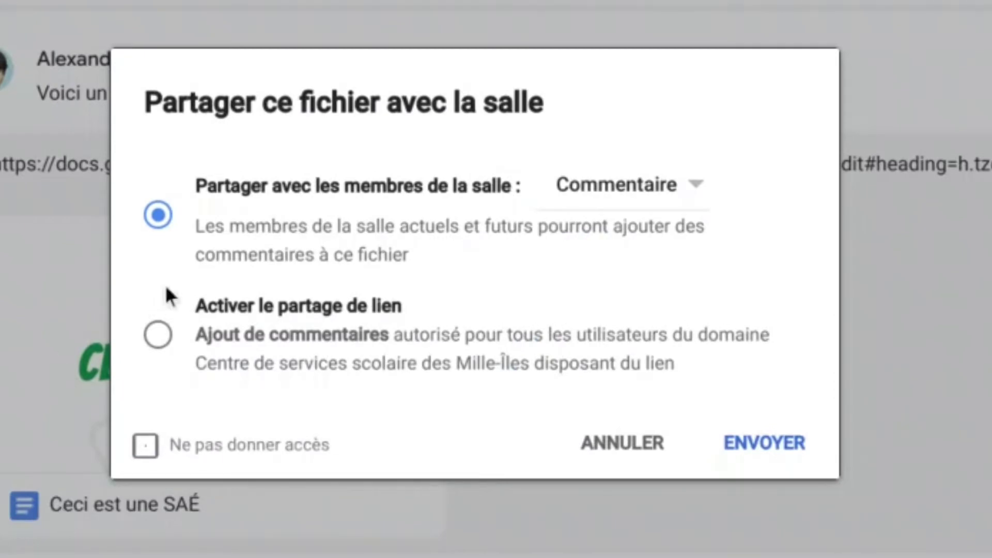
# Set room-member access to Modifier, then select 'Activer le partage de lien'
pyautogui.click(639, 202)
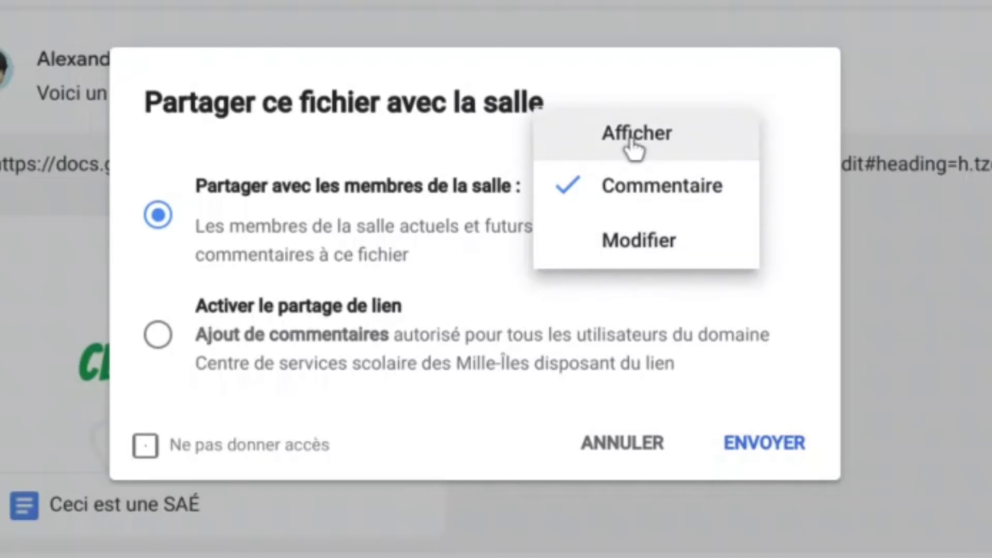
pyautogui.click(658, 254)
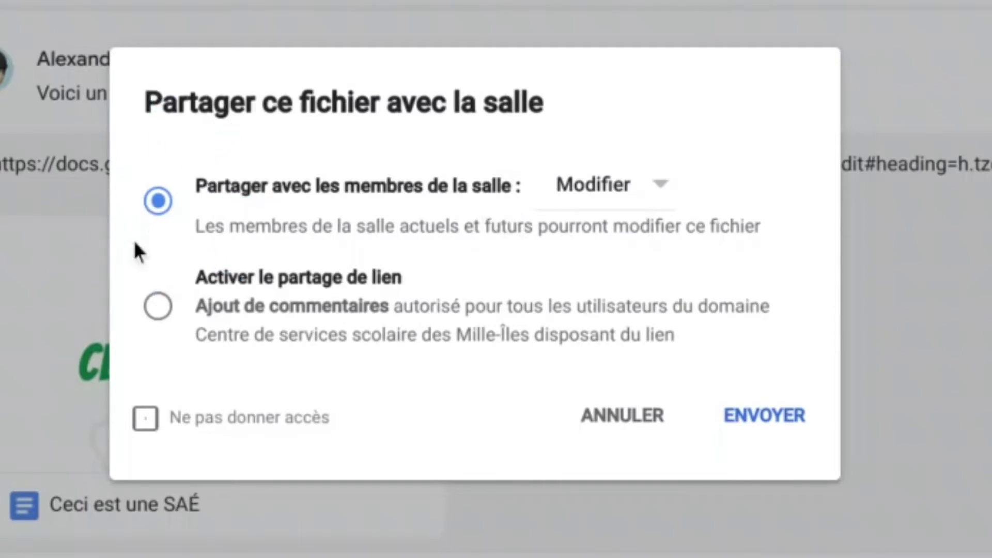
pyautogui.click(158, 307)
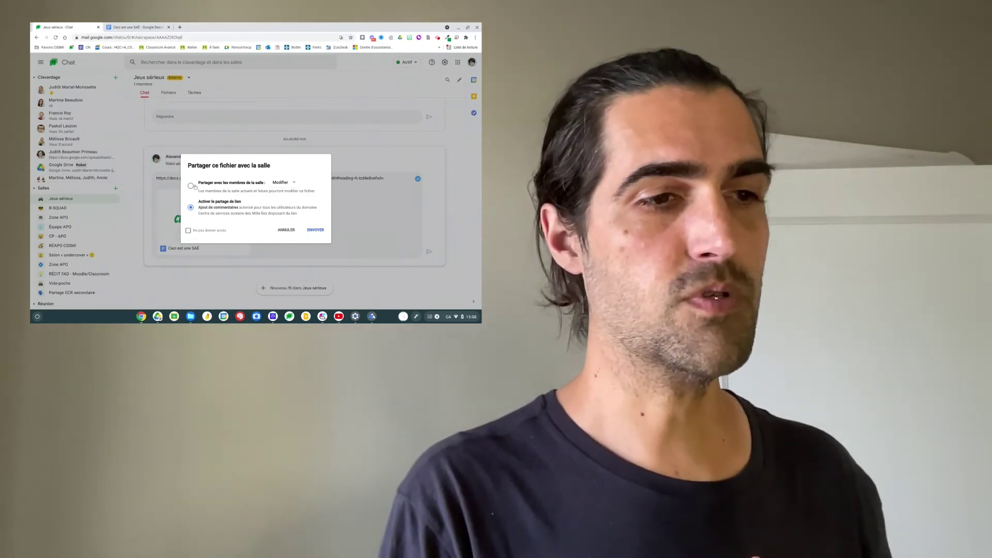
# Choose 'Partager avec les membres de la salle' with Modifier access and send the document
pyautogui.click(191, 185)
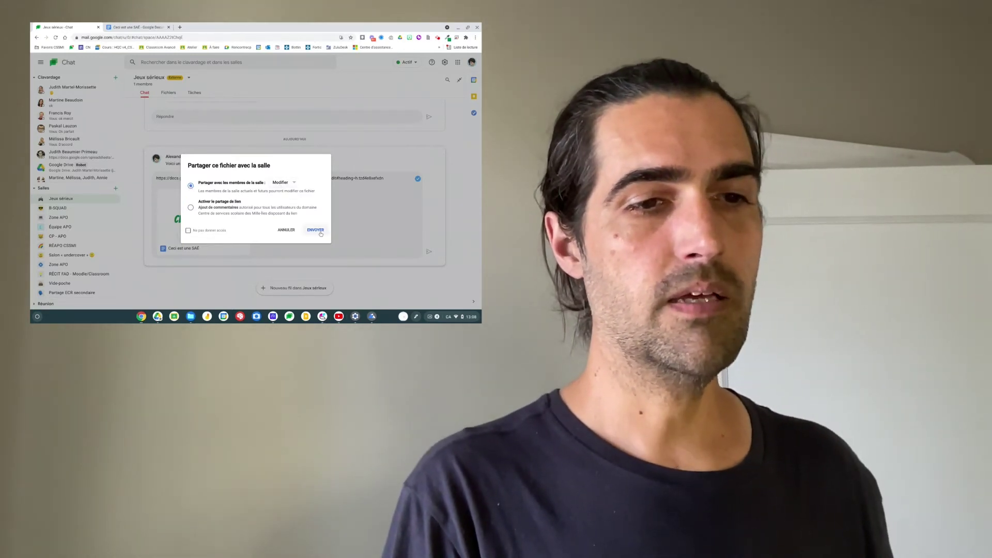
pyautogui.click(319, 232)
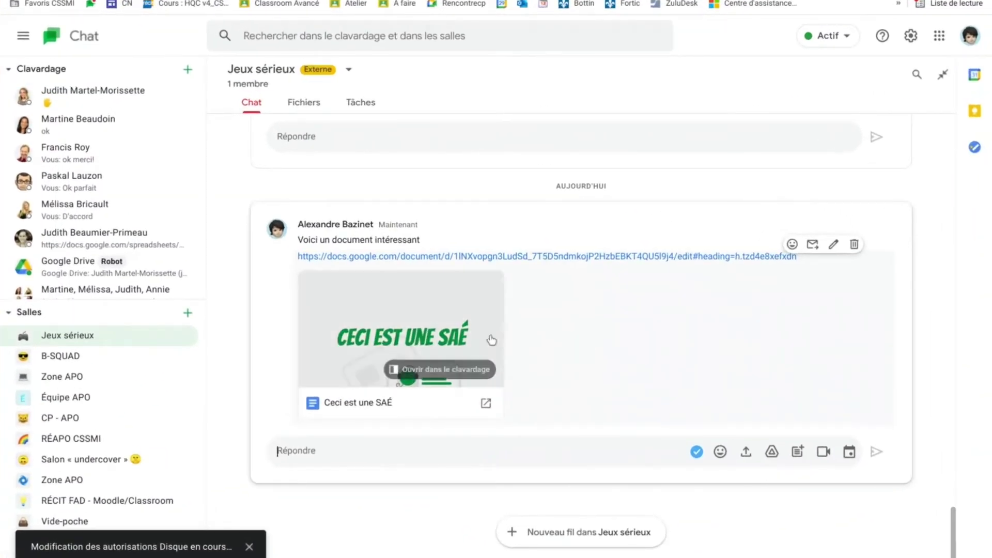
# Open 'Ceci est une SAÉ' beside the chat, then view the room's Fichiers list
pyautogui.click(453, 373)
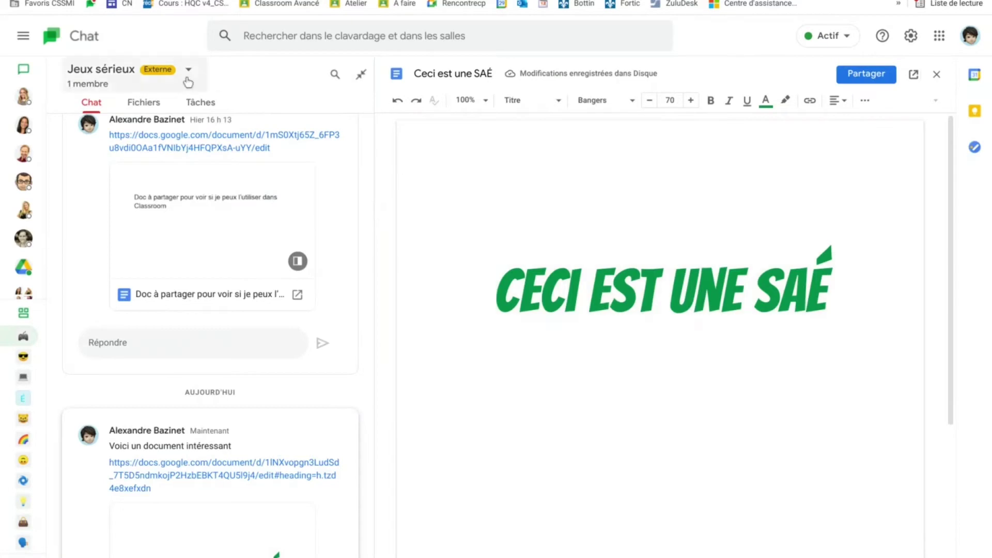
pyautogui.click(154, 96)
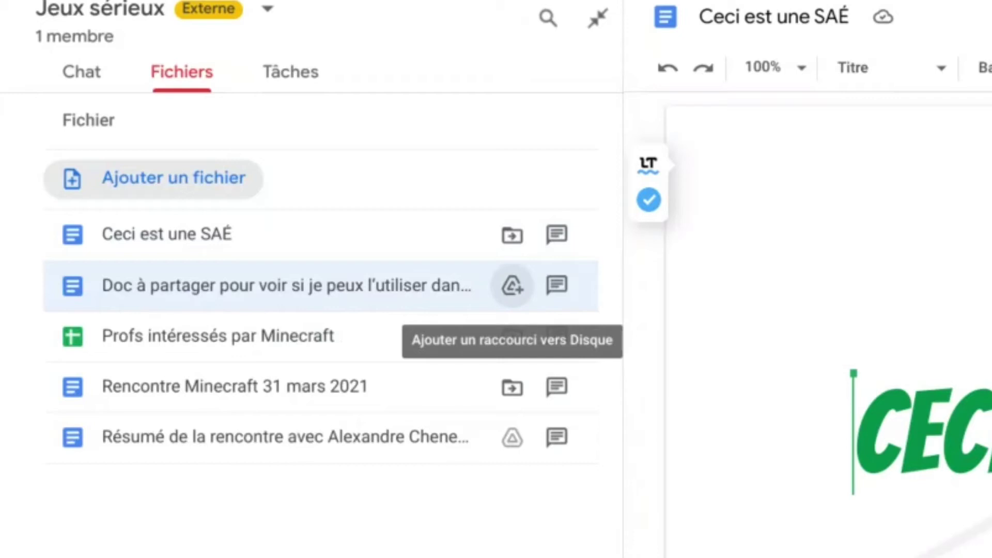
# Preview the 'Résumé de la rencontre' document, then go back to the Chat messages
pyautogui.click(372, 462)
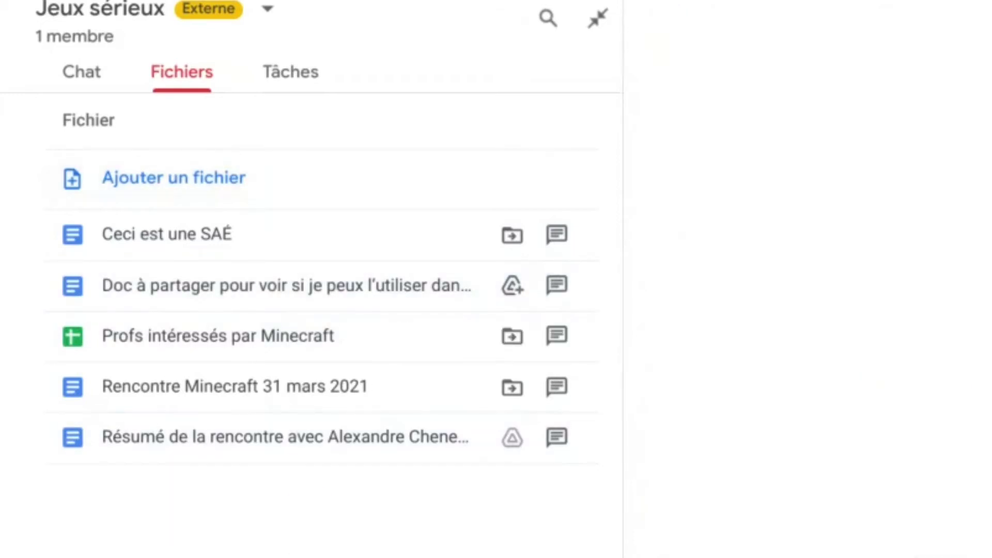
pyautogui.click(80, 73)
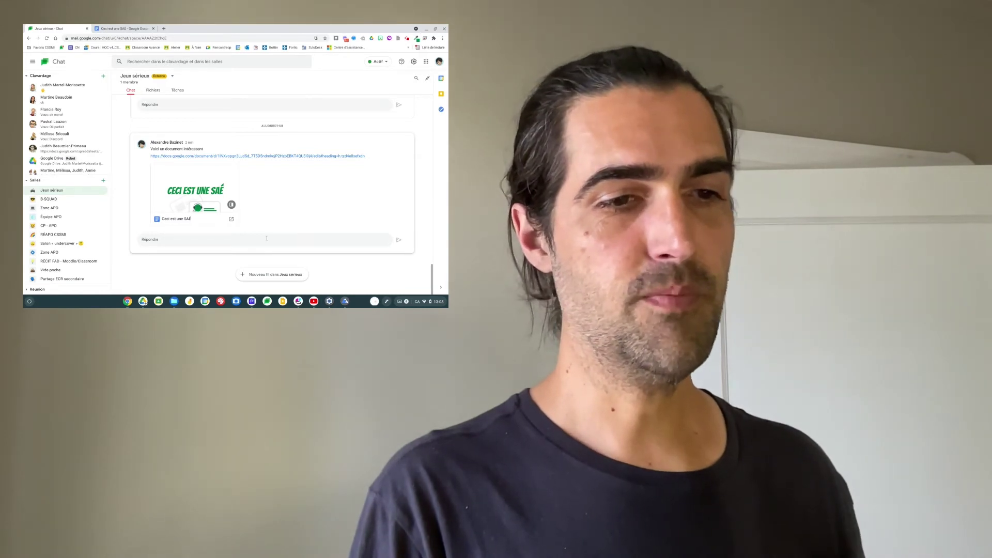
pyautogui.click(236, 238)
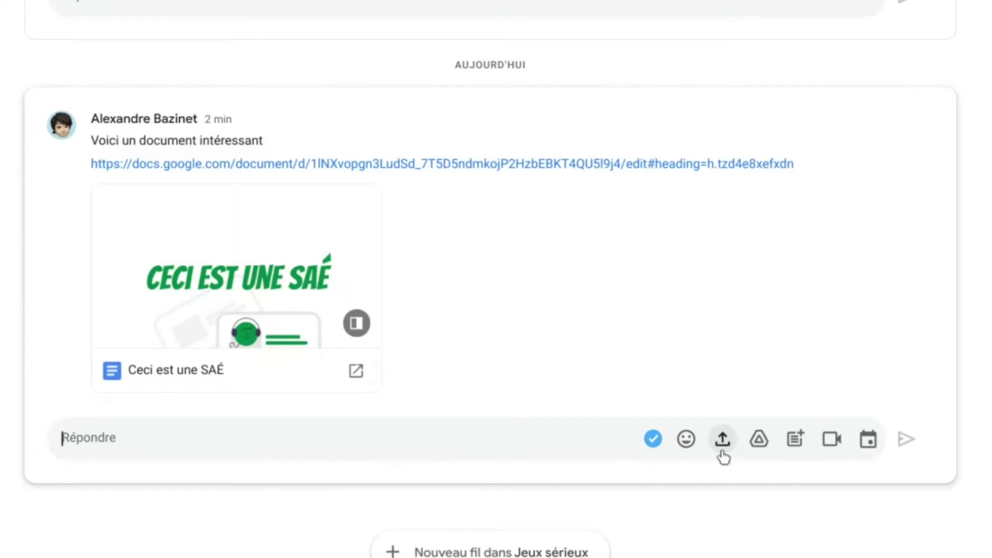
pyautogui.click(723, 440)
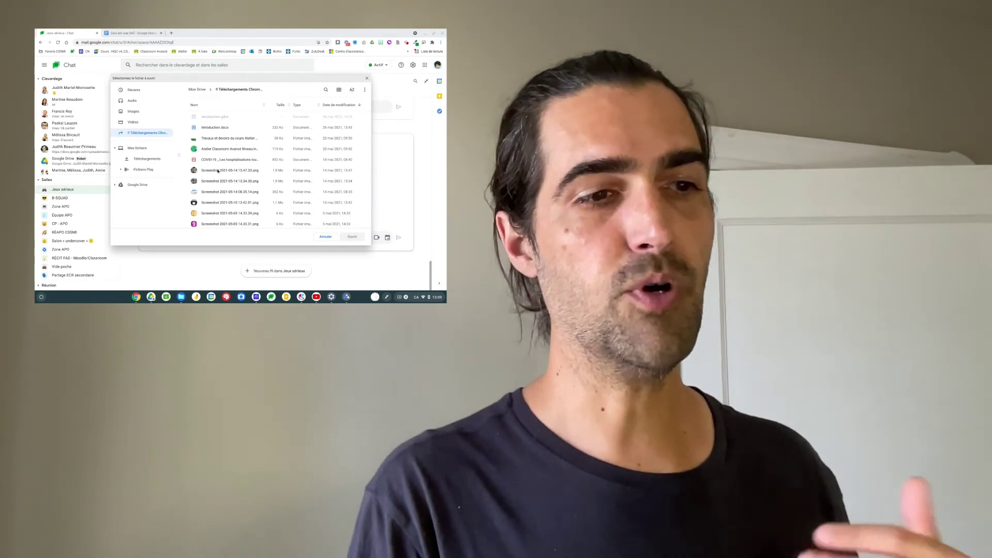
pyautogui.click(136, 184)
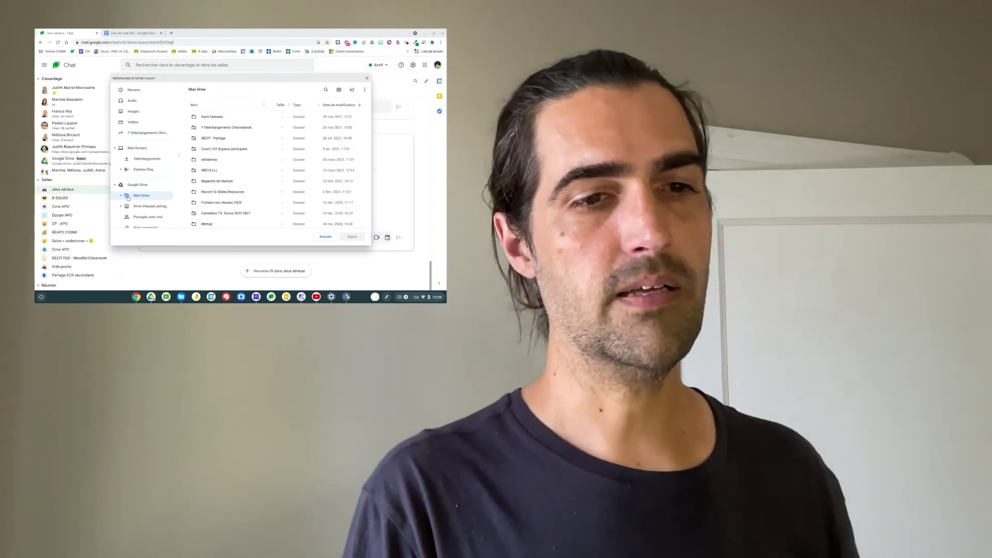
pyautogui.click(325, 236)
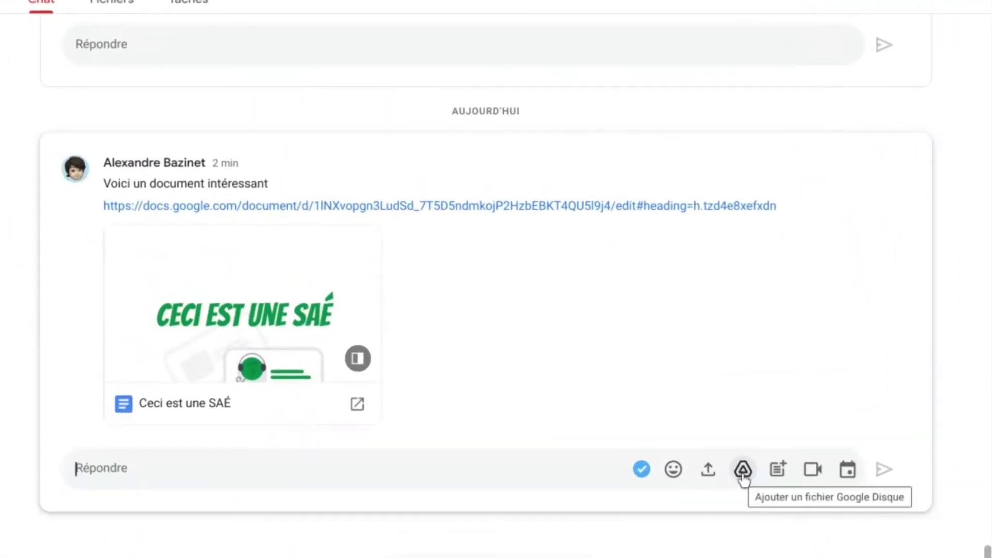
# Browse Google Drive's Disques partagés to the Partage ECR secondaire shared drive
pyautogui.click(742, 472)
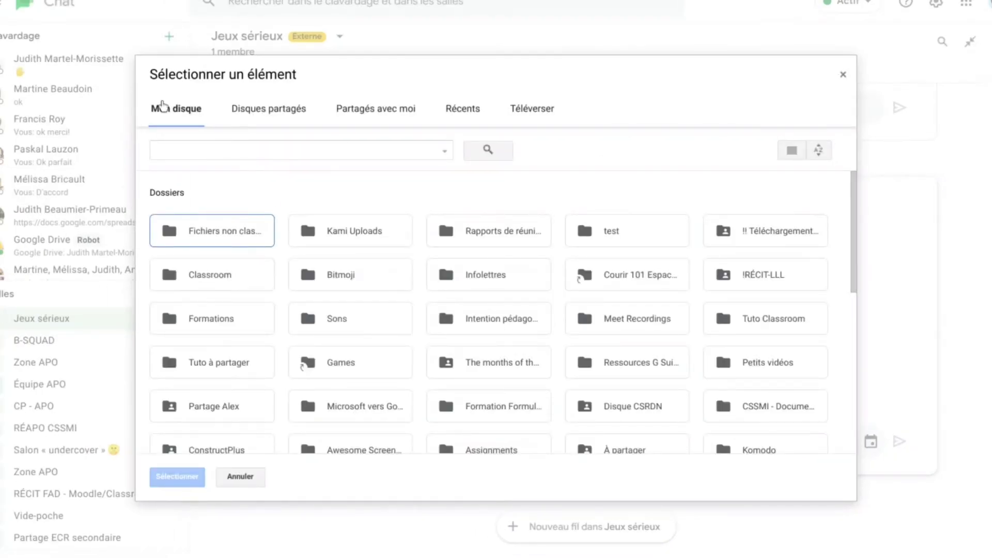
pyautogui.scroll(-10, 308, 263)
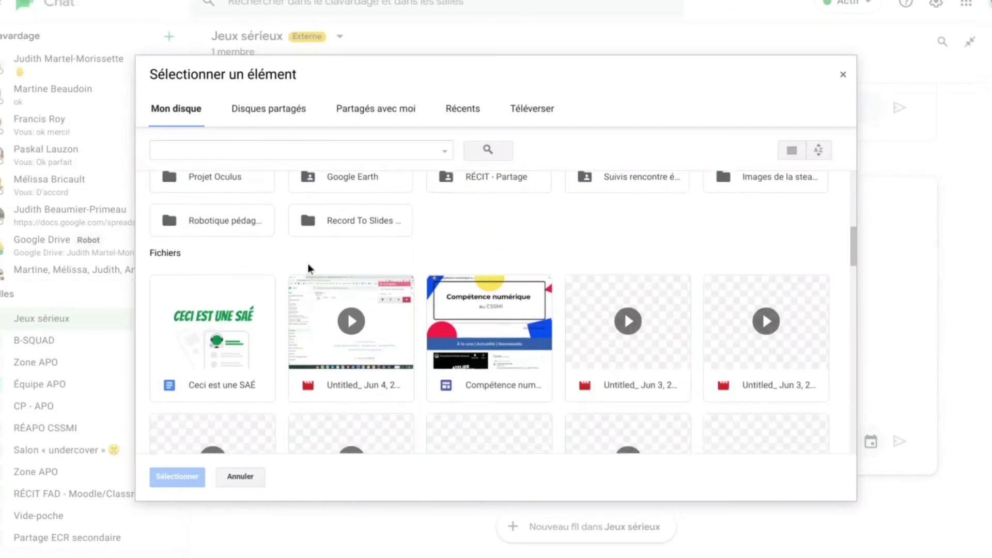
pyautogui.scroll(-5, 308, 262)
pyautogui.scroll(15, 308, 262)
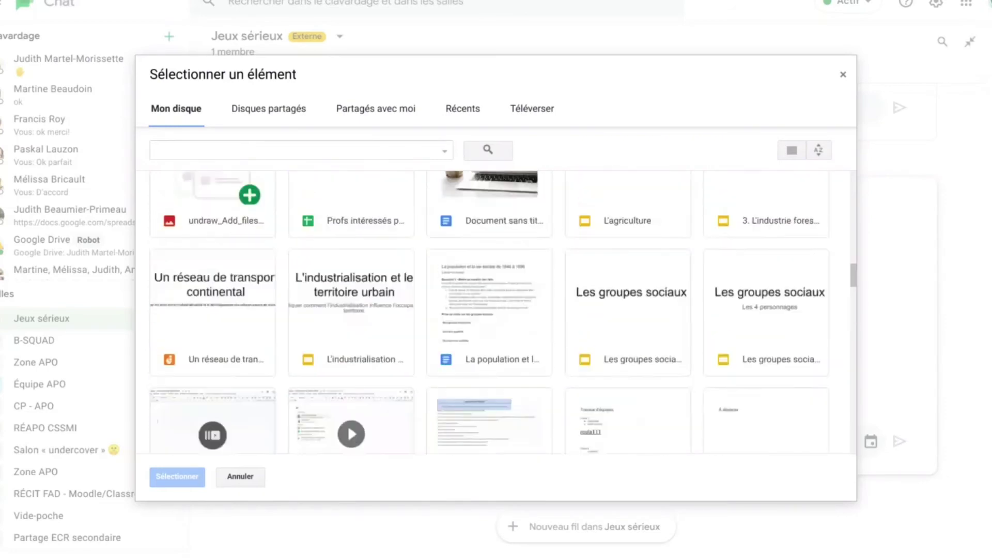
pyautogui.scroll(-7, 308, 263)
pyautogui.scroll(7, 308, 263)
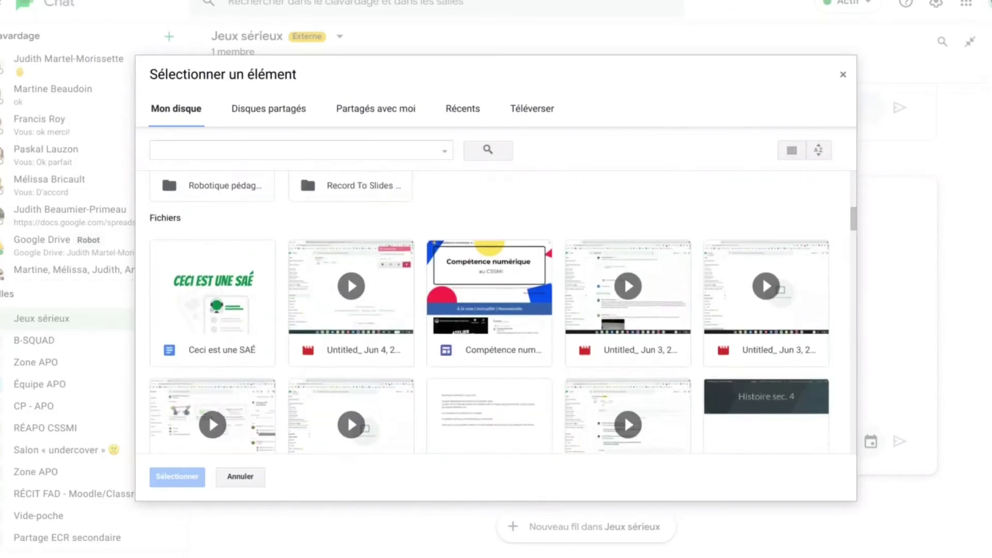
pyautogui.scroll(-3, 489, 313)
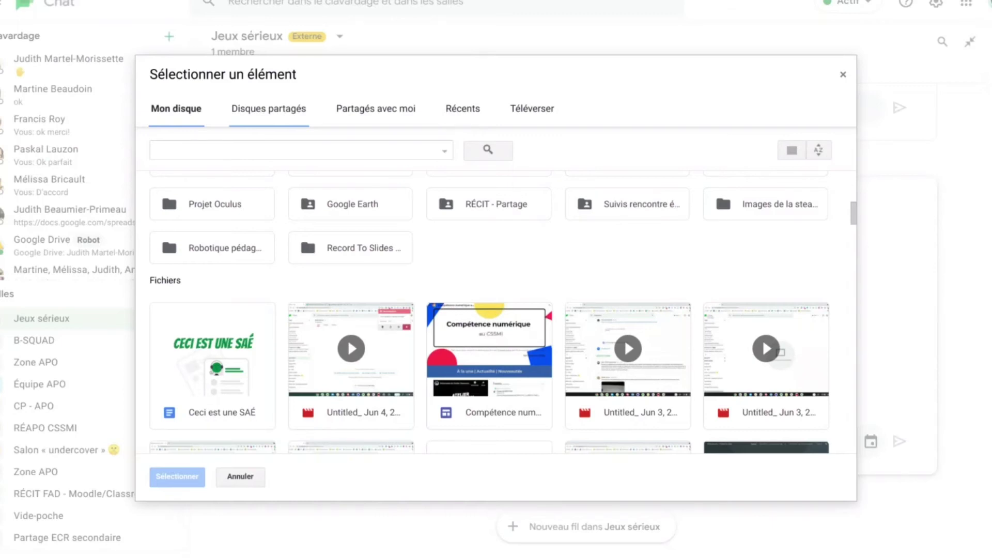
pyautogui.click(269, 109)
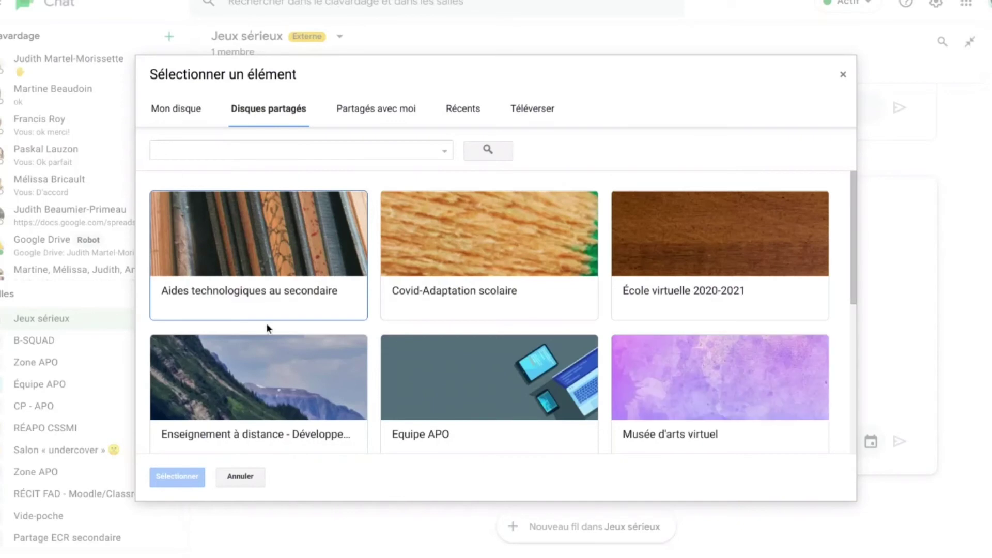
pyautogui.scroll(-5, 500, 357)
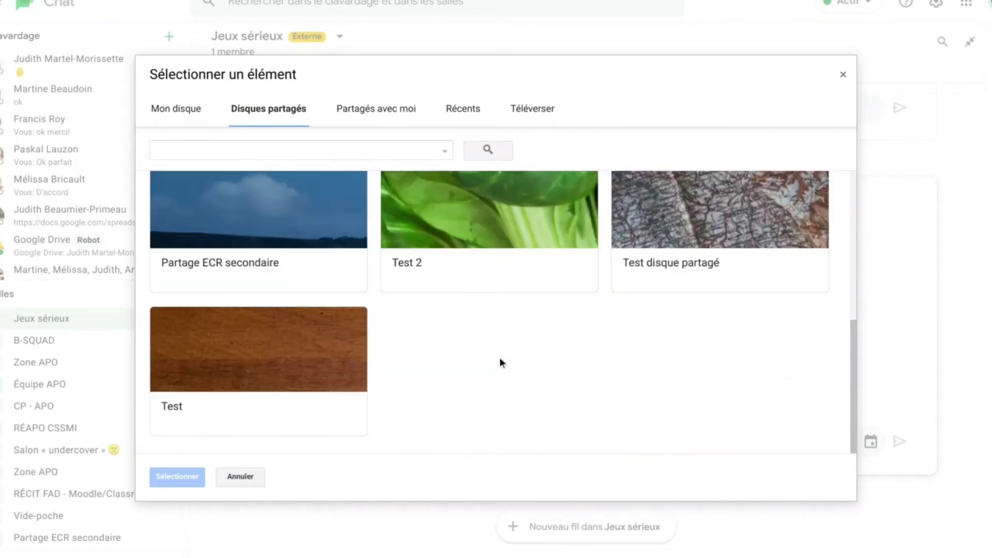
pyautogui.click(295, 249)
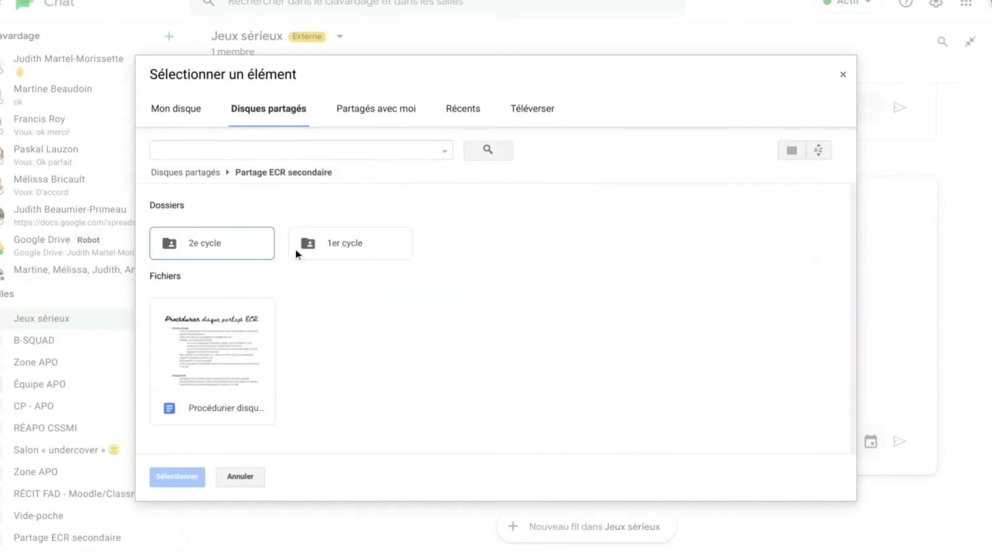
# Attach 'Procédurier disque partagé ECR' to the 'Allez voir ça' reply and send it
pyautogui.click(228, 352)
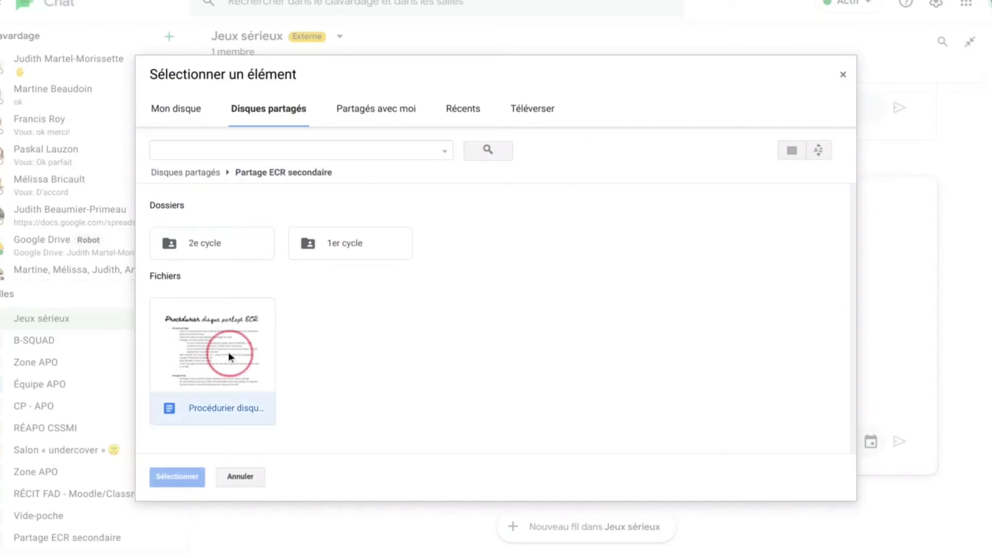
pyautogui.click(178, 476)
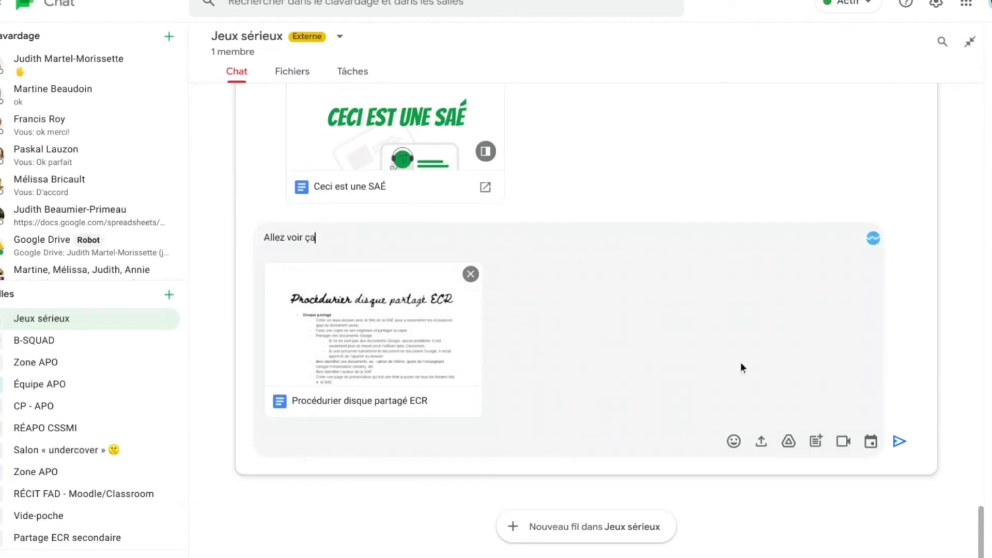
pyautogui.click(899, 441)
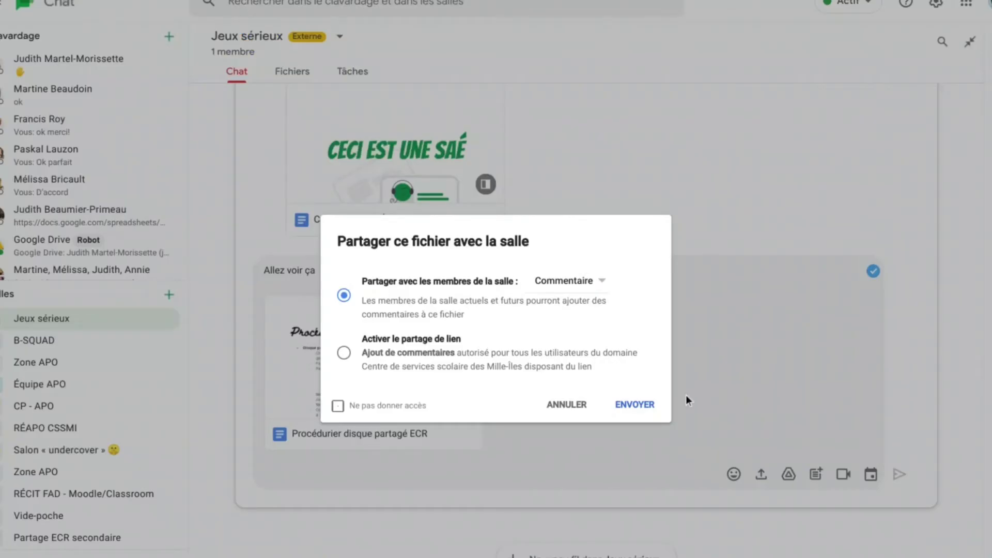
# Share the Procédurier file with room members at Commentaire access and post the reply
pyautogui.click(638, 411)
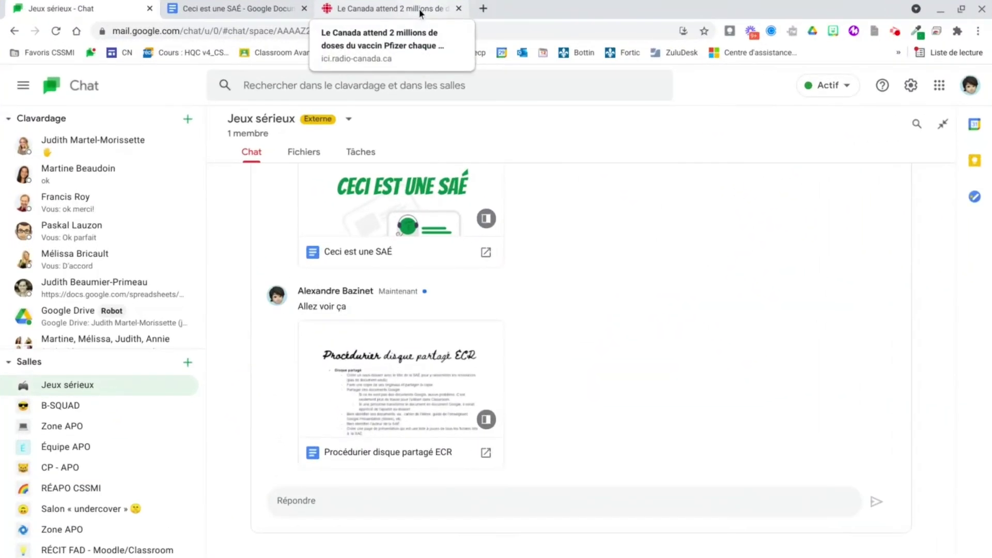
# Copy the web address of the Radio-Canada article on Pfizer vaccine doses, then go back to the Jeux sérieux chat
pyautogui.click(208, 27)
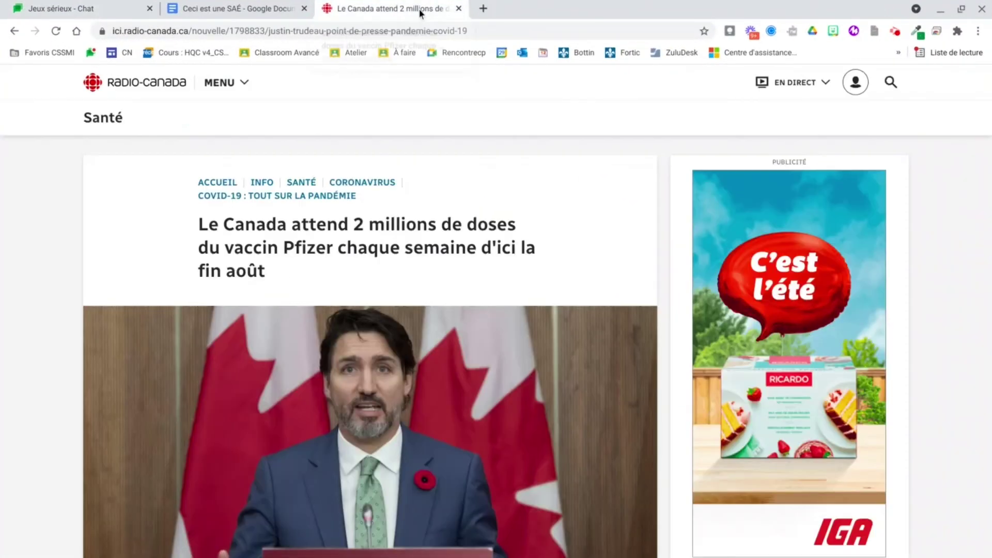
pyautogui.click(503, 30)
pyautogui.hotkey('ctrl', 'c')
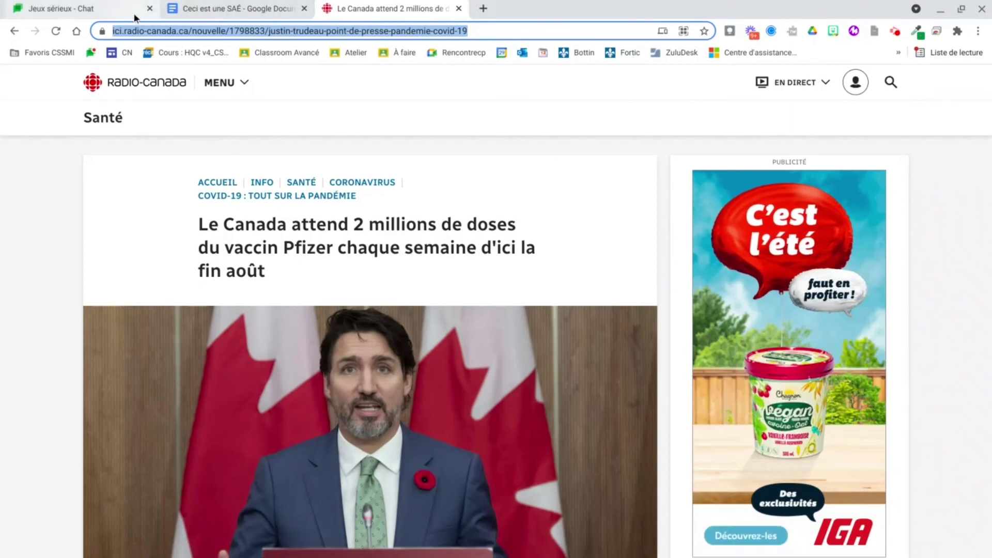
pyautogui.click(104, 8)
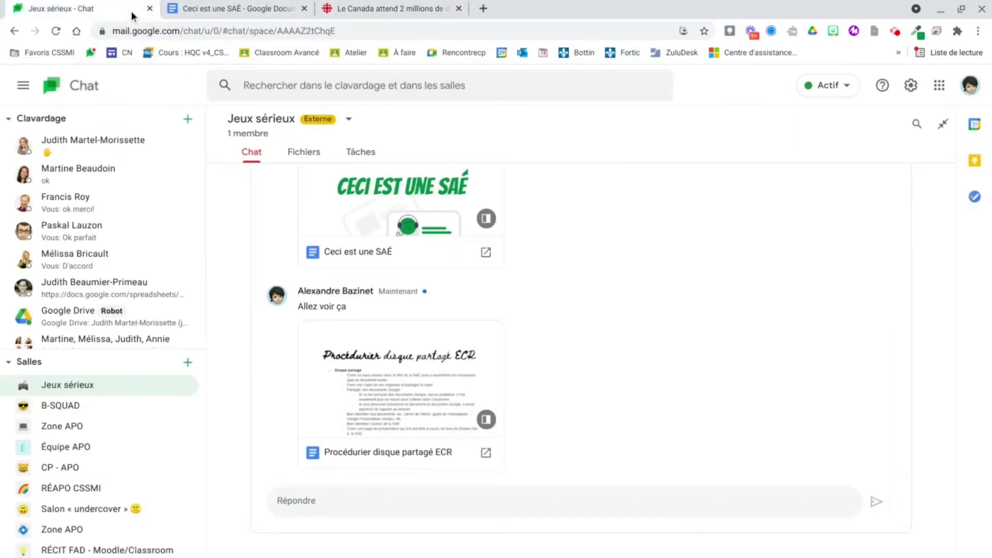
# Post the Radio-Canada Pfizer article link as a thread reply and react to it with 👍
pyautogui.click(309, 500)
pyautogui.hotkey('ctrl', 'v')
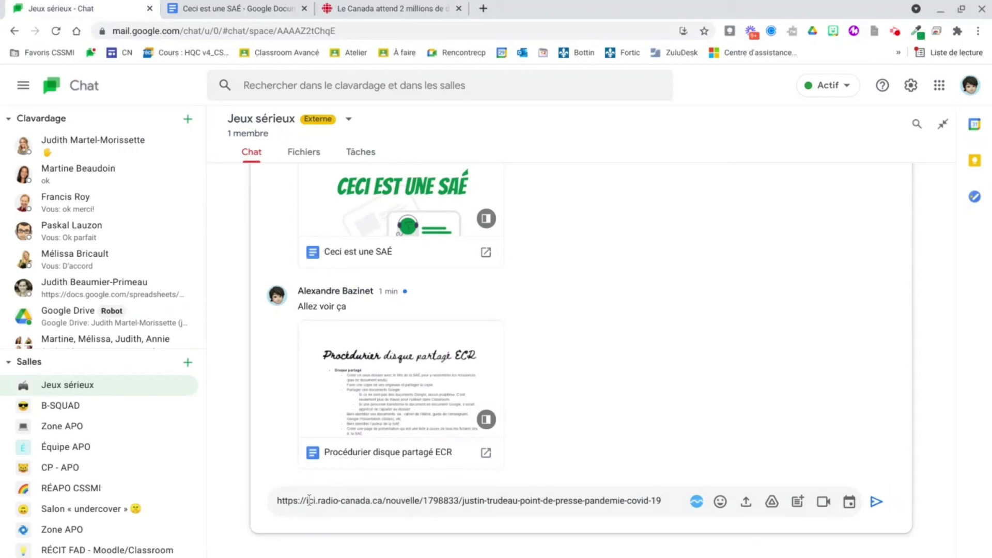
pyautogui.press('Return')
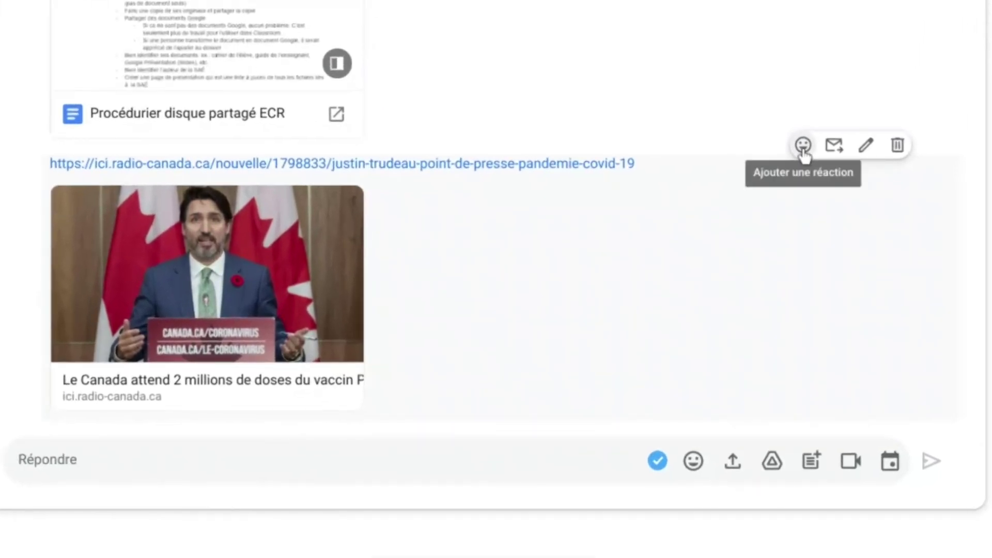
pyautogui.click(803, 146)
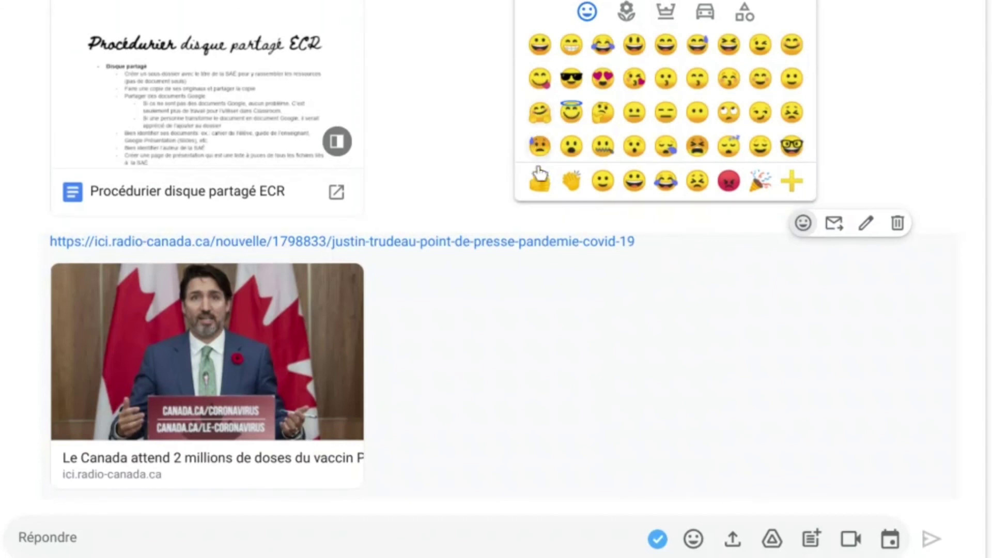
pyautogui.click(540, 181)
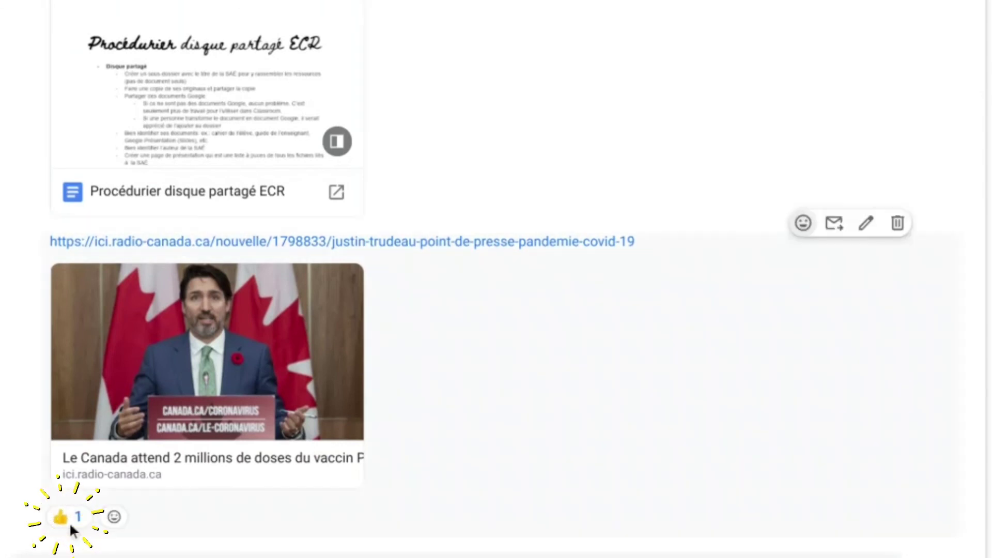